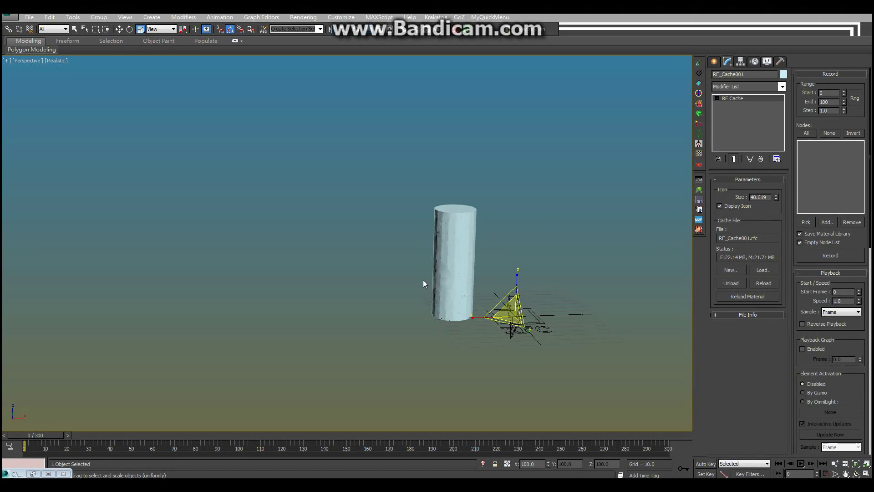
Preview the cylinder's cached shatter, return to frame 0 and select the RF Cache Gizmo sub-object.
mouse_move(43, 436)
left_mouse_down()
mouse_move(128, 439)
mouse_move(25, 444)
left_mouse_up()
key("r")
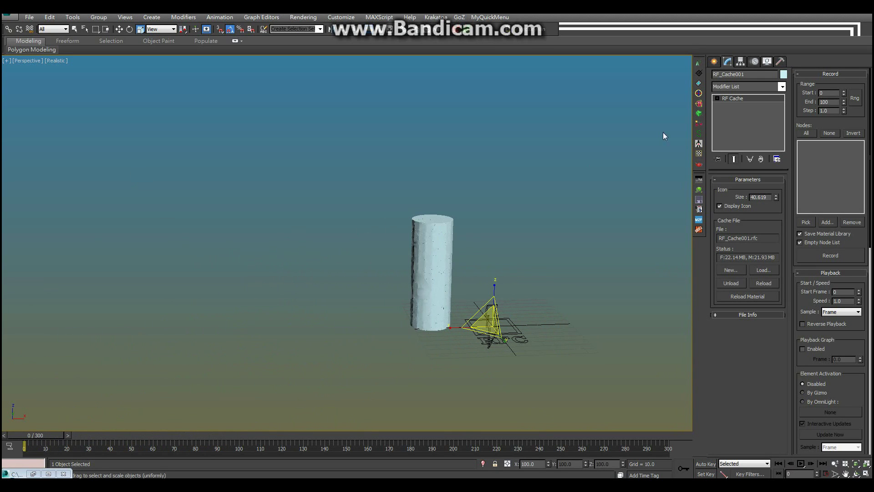
left_click(717, 98)
left_click(737, 113)
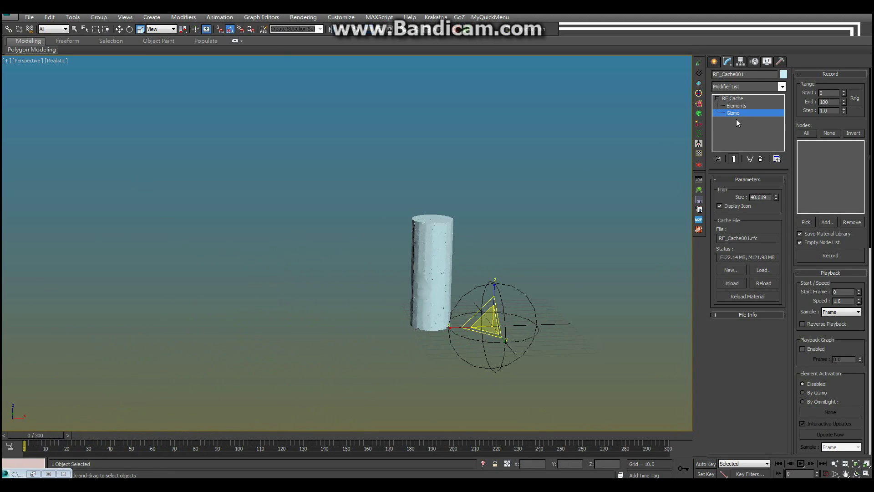
Set the RF Cache Element Activation to By Gizmo.
scroll(856, 344, "down", 3)
scroll(841, 255, "down", 2)
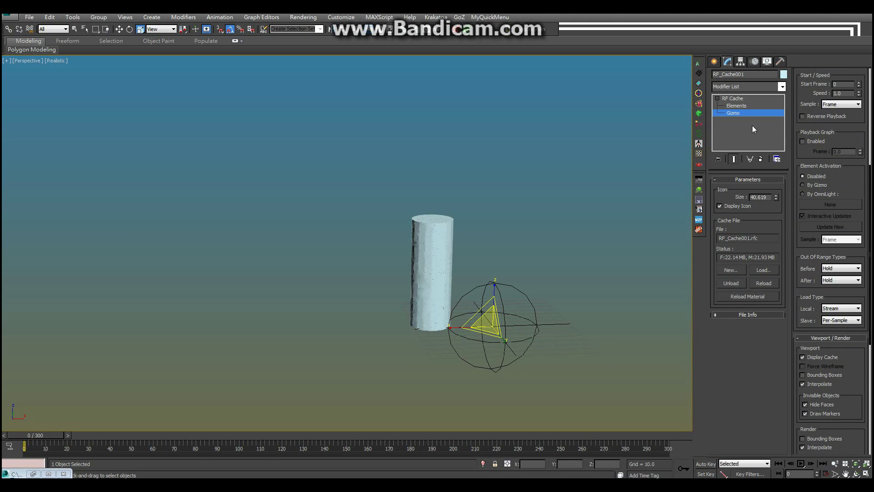
left_click(818, 185)
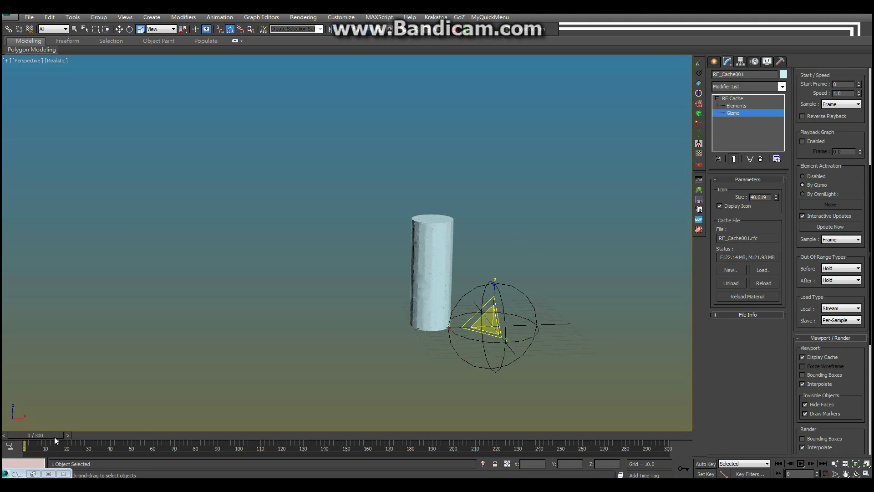
Move the gizmo sphere above the cylinder at frame 30 and scrub to see the top fragments break away.
left_click_drag(51, 438, 113, 437)
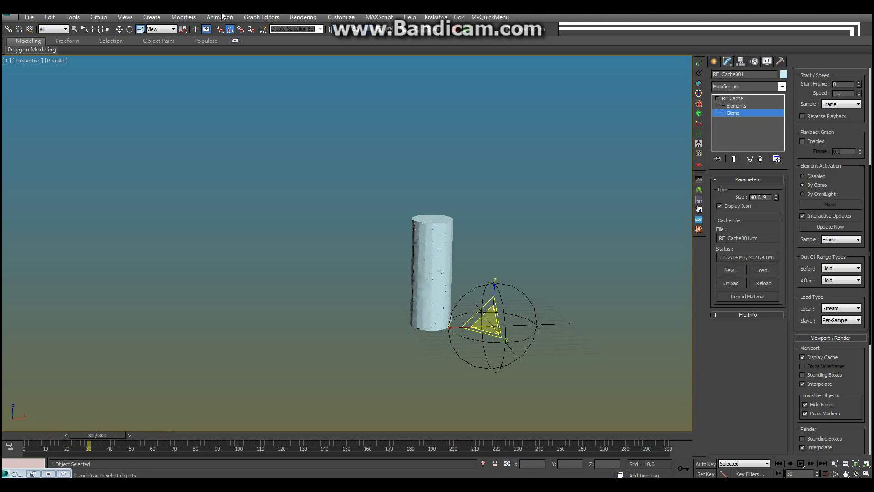
key("w")
left_click_drag(506, 310, 376, 263)
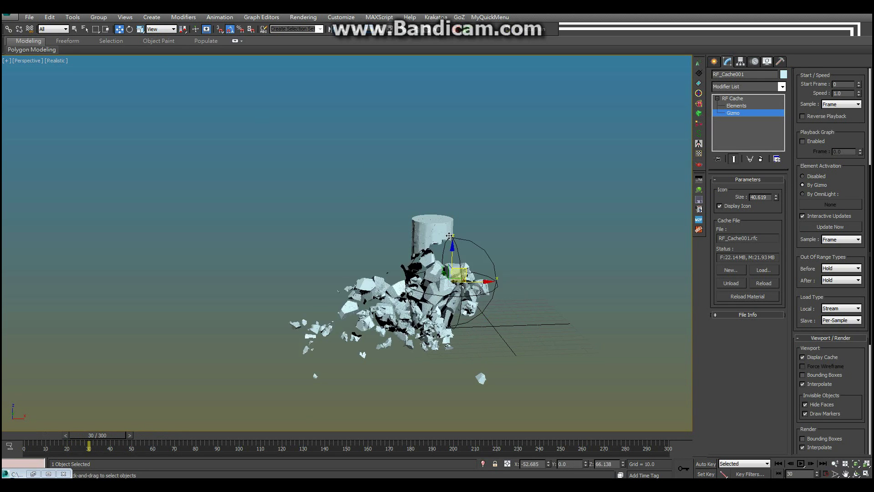
mouse_move(88, 436)
left_mouse_down()
mouse_move(291, 439)
mouse_move(30, 443)
left_mouse_up()
Disable gizmo activation and enable Reverse Playback, then scrub to watch the fragments reassemble.
key("w")
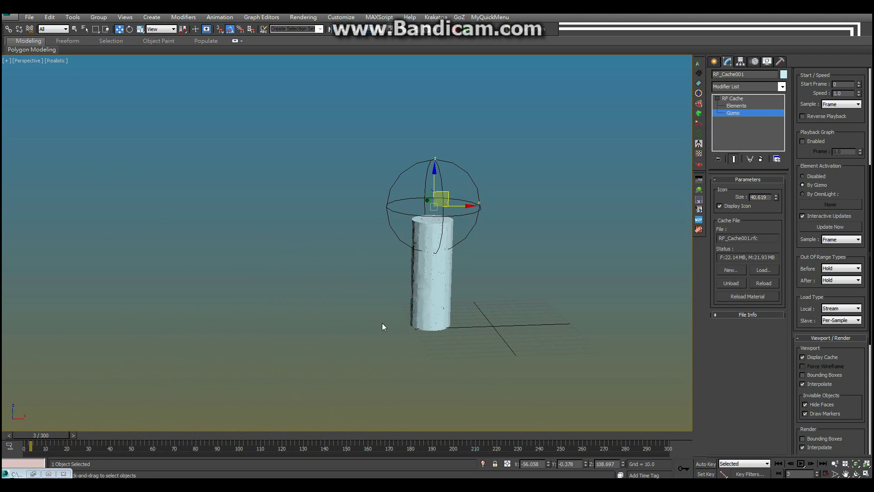
left_click(803, 176)
scroll(819, 179, "up", 1)
scroll(826, 179, "up", 1)
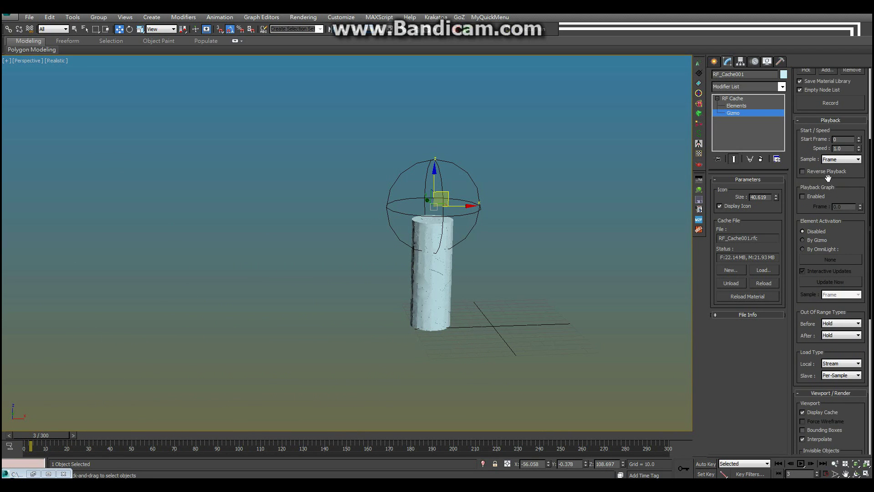
left_click(822, 173)
mouse_move(54, 441)
left_mouse_down()
mouse_move(242, 446)
mouse_move(23, 445)
left_mouse_up()
Move the gizmo sphere left of the debris and set activation back to By Gizmo.
key("w")
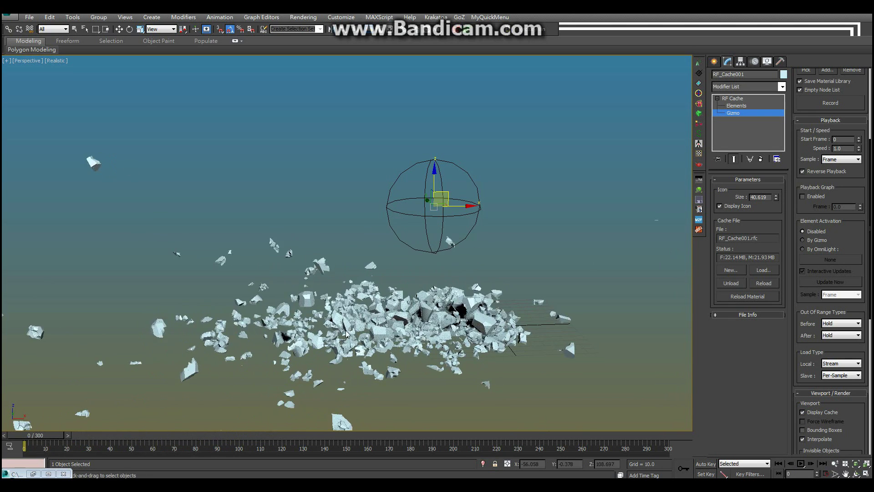
left_click_drag(471, 203, 174, 290)
left_click(814, 240)
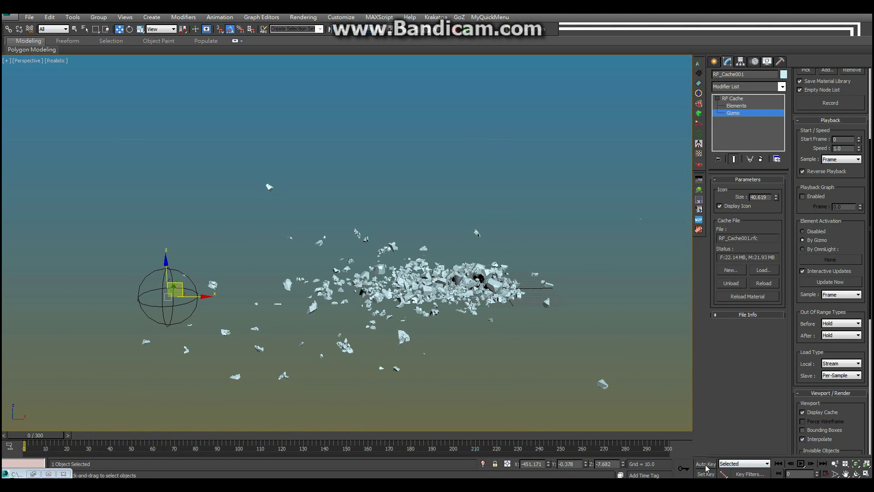
With Auto Key on, scale the gizmo sphere up to about 828% at frame 39.
left_click(705, 464)
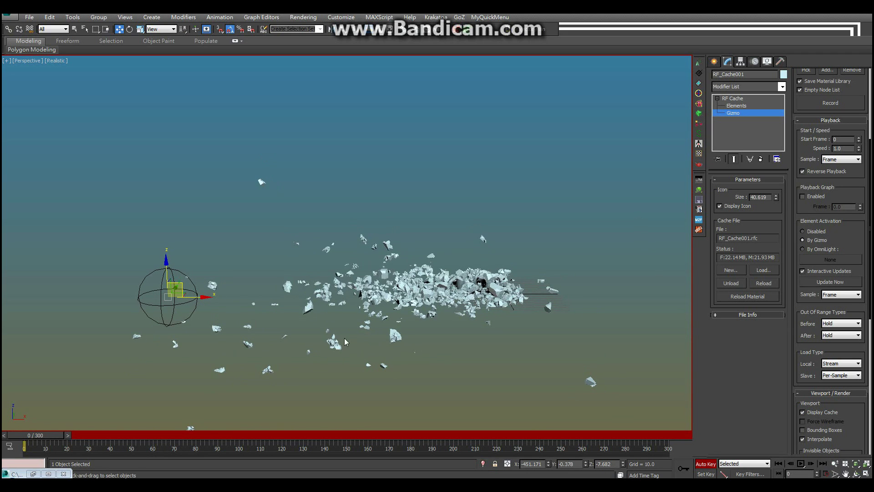
mouse_move(56, 437)
left_mouse_down()
mouse_move(512, 437)
mouse_move(23, 437)
mouse_move(110, 437)
left_mouse_up()
key("w")
key("r")
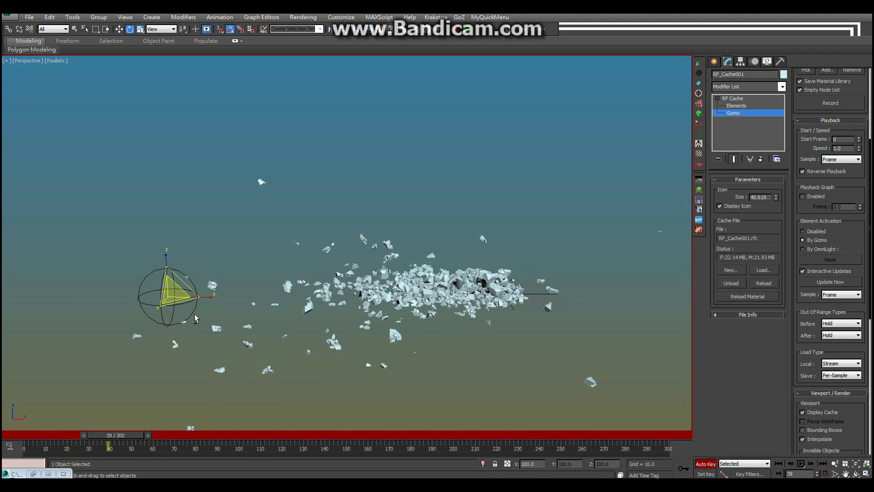
mouse_move(173, 294)
left_mouse_down()
mouse_move(193, 398)
mouse_move(199, 254)
mouse_move(211, 223)
mouse_move(220, 103)
mouse_move(254, 338)
mouse_move(273, 164)
mouse_move(280, 233)
left_mouse_up()
Check earlier frames, turn Auto Key off at frame 0, and play the animation.
mouse_move(126, 433)
left_mouse_down()
mouse_move(89, 434)
mouse_move(106, 447)
mouse_move(246, 448)
mouse_move(117, 449)
left_mouse_up()
key("Home")
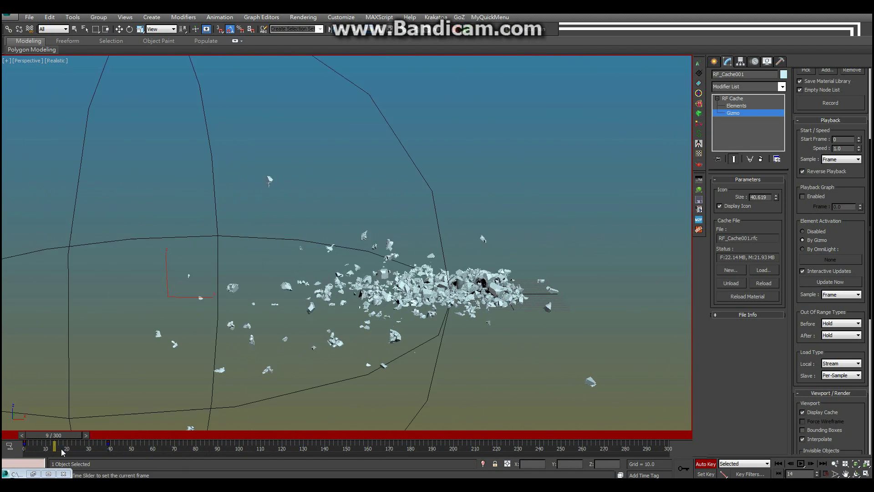
left_click(705, 463)
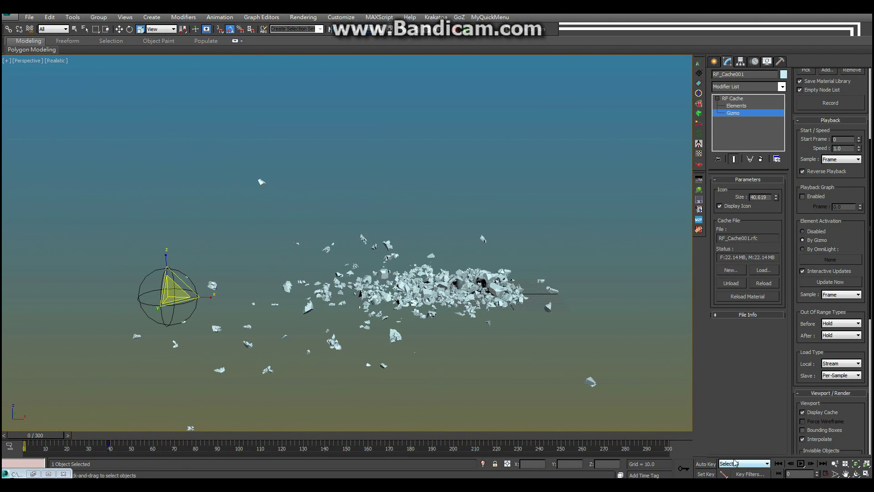
left_click(800, 463)
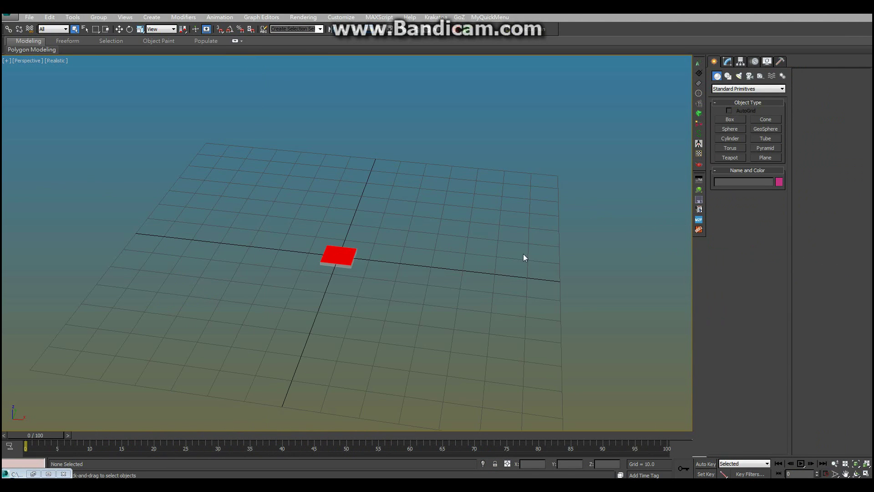
Auto-key the red box rotating 180° about Y at frame 5 with Angle Snap on.
left_click_drag(50, 436, 80, 438)
left_click(705, 464)
middle_click_drag(478, 307, 424, 328)
key("w")
key("e")
left_click_drag(291, 239, 366, 261)
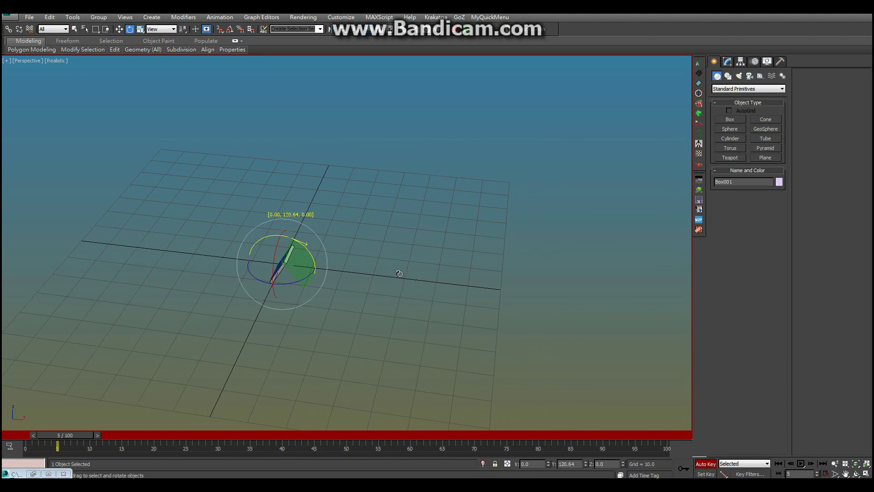
key("a")
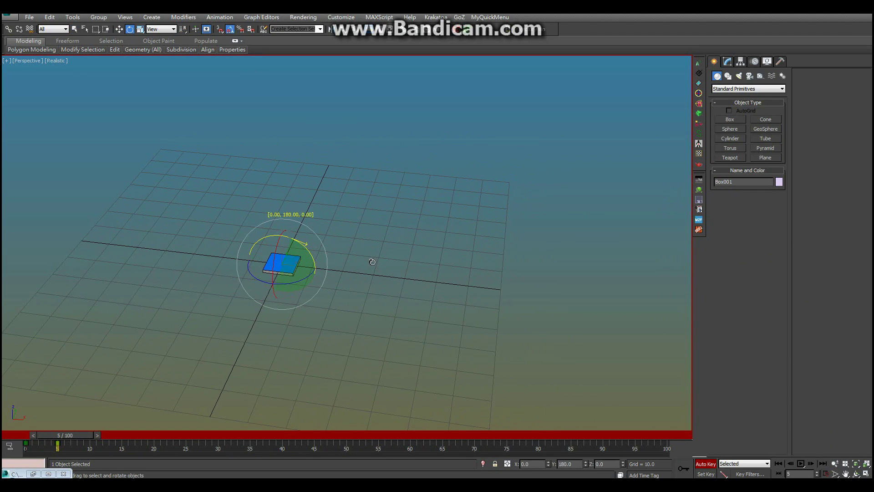
left_click_drag(88, 440, 34, 438)
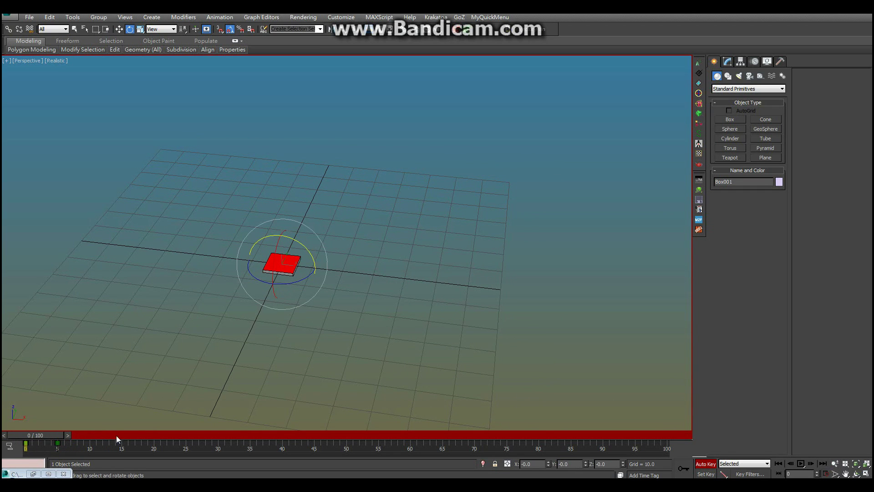
left_click(705, 464)
Reframe the view and bring up the Array settings for the box.
middle_click_drag(507, 292, 321, 309)
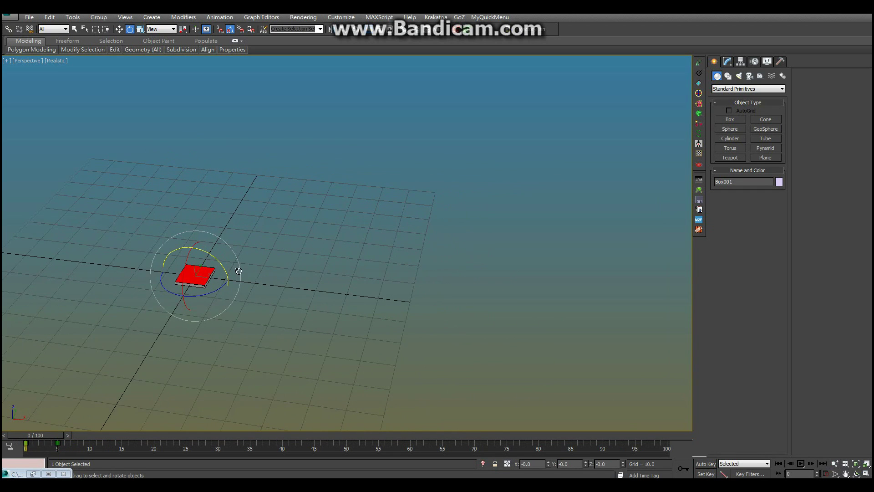
left_click(73, 17)
left_click(97, 175)
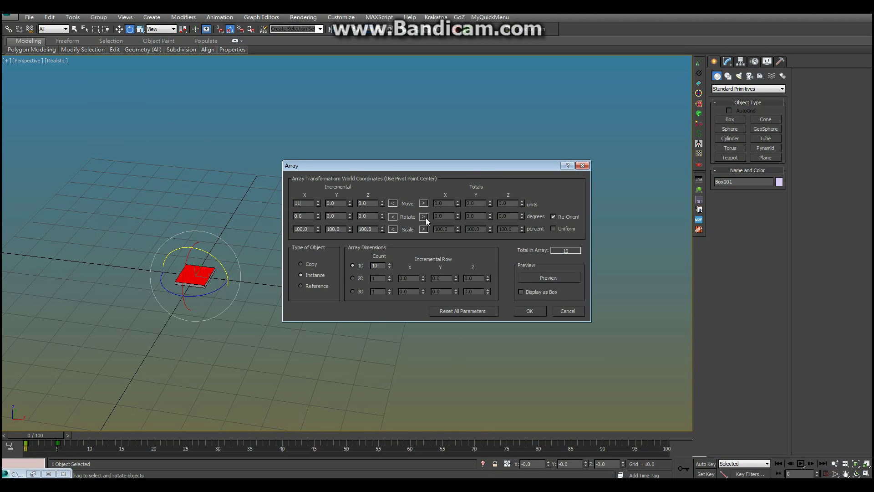
Preview the array and make it 3D with 10 × 10 × 5 counts and spacing 11.
left_click(534, 279)
left_click(372, 279)
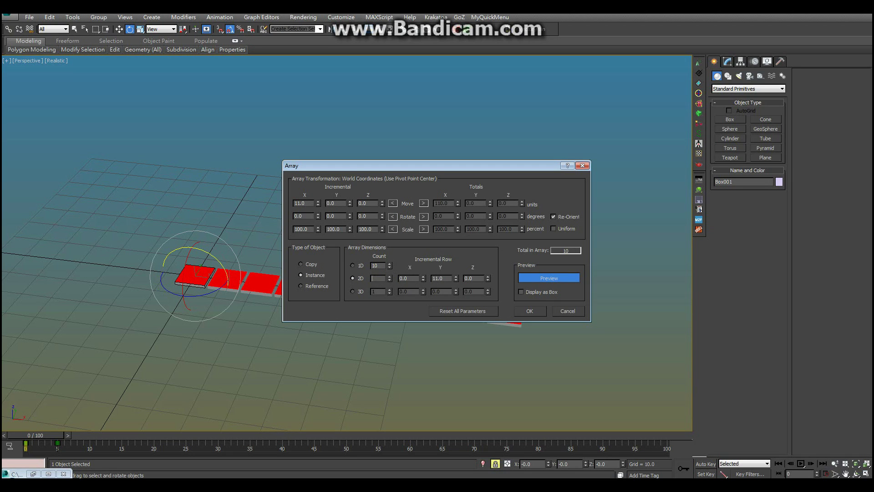
type("10")
left_click(361, 291)
type("5")
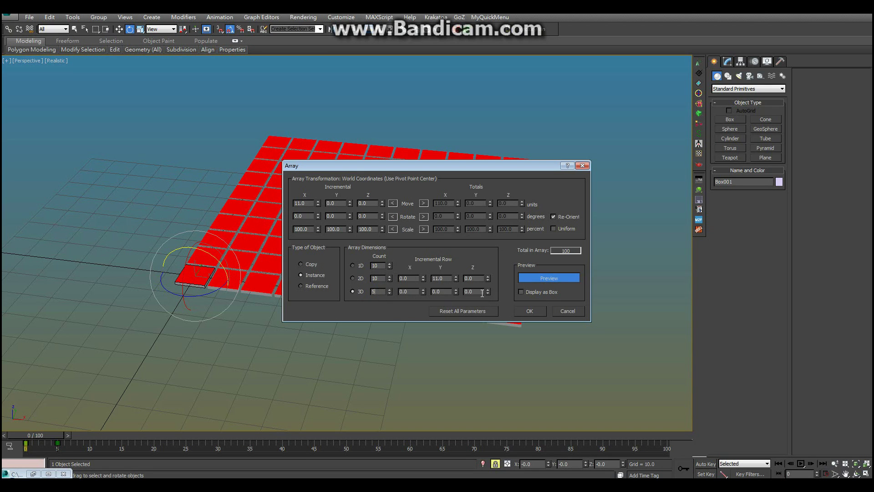
type("11")
Choose Copy instead of Instance and create the 500-box array.
left_click_drag(478, 168, 660, 189)
mouse_move(273, 246)
middle_mouse_down("alt")
mouse_move(235, 257)
mouse_move(246, 273)
middle_mouse_up("alt")
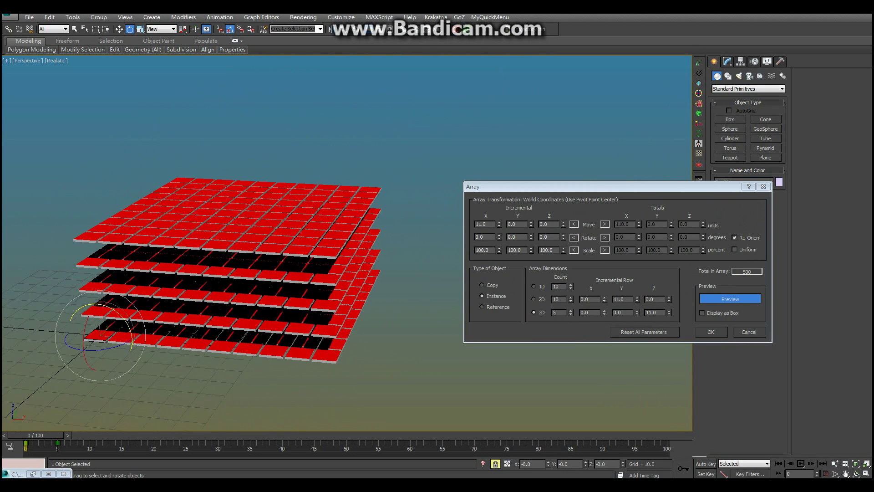
left_click(487, 286)
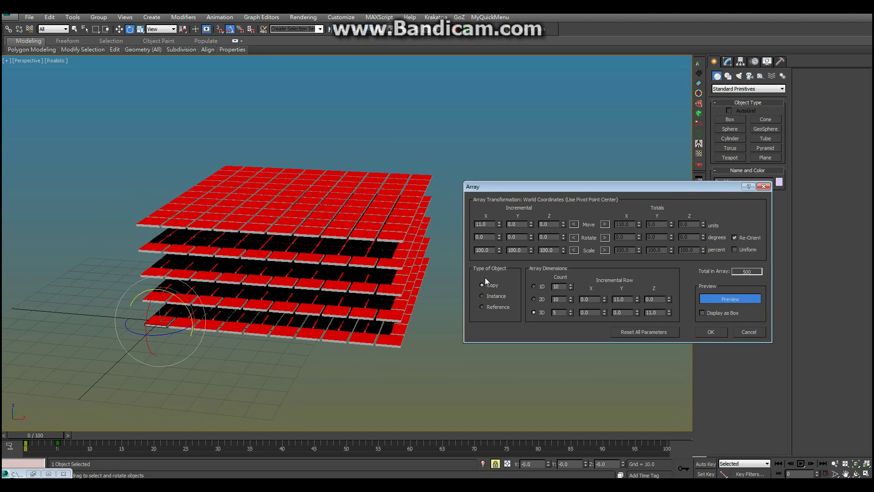
key("Return")
Deselect the boxes and orbit the view down onto the array.
left_click(154, 395)
left_click_drag(69, 435, 2, 439)
middle_click_drag(347, 342, 355, 359, "alt")
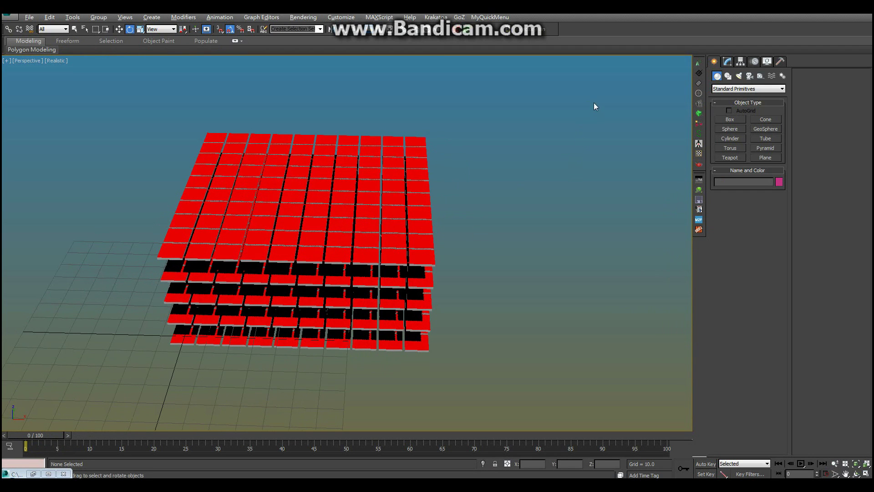
Select all 500 boxes, create a RayFire RF Cache and add every box to its nodes.
left_click_drag(99, 419, 653, 126)
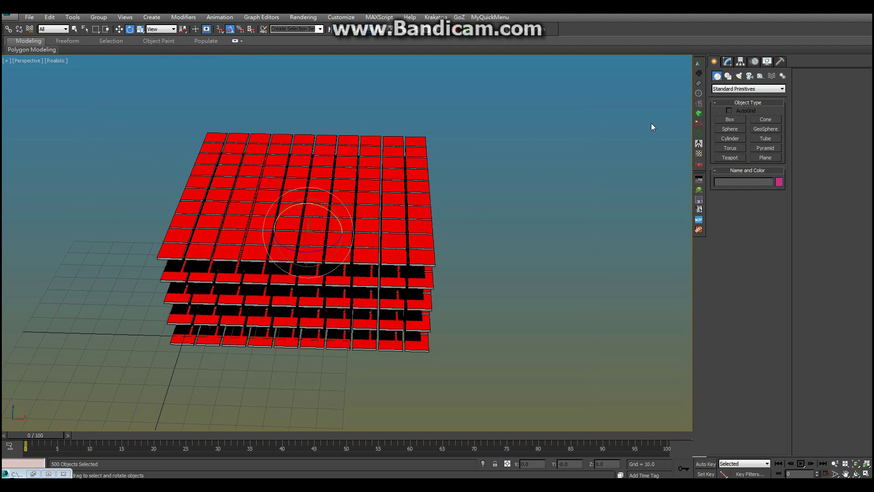
left_click(744, 90)
left_click(736, 216)
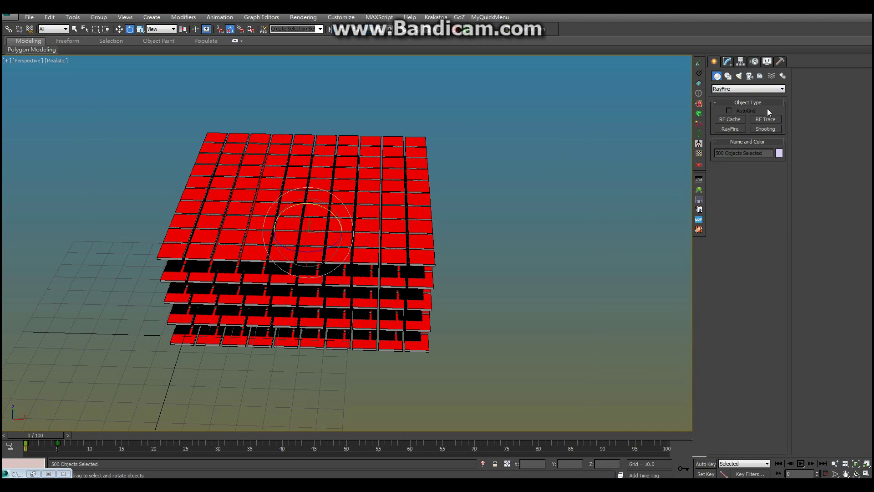
left_click(731, 120)
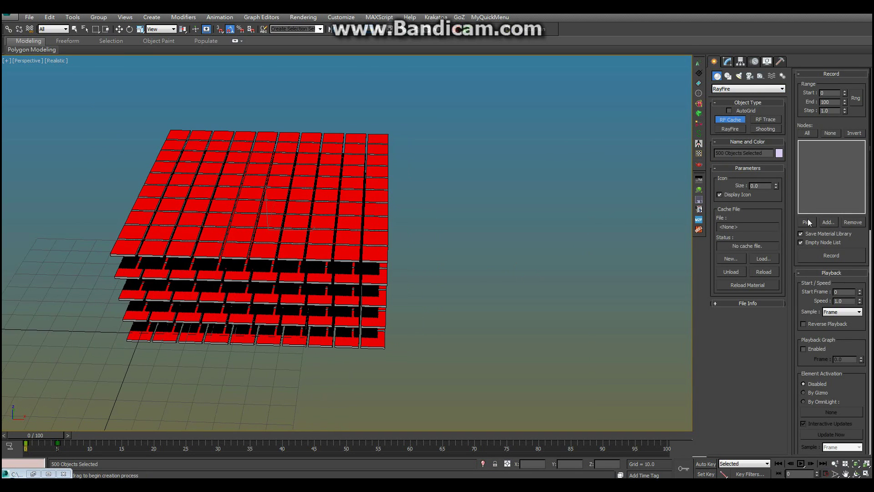
left_click(835, 223)
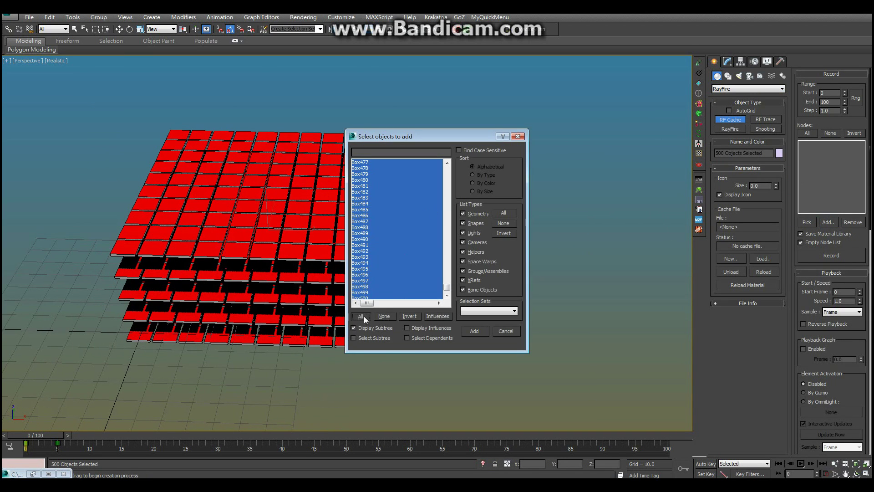
left_click(473, 331)
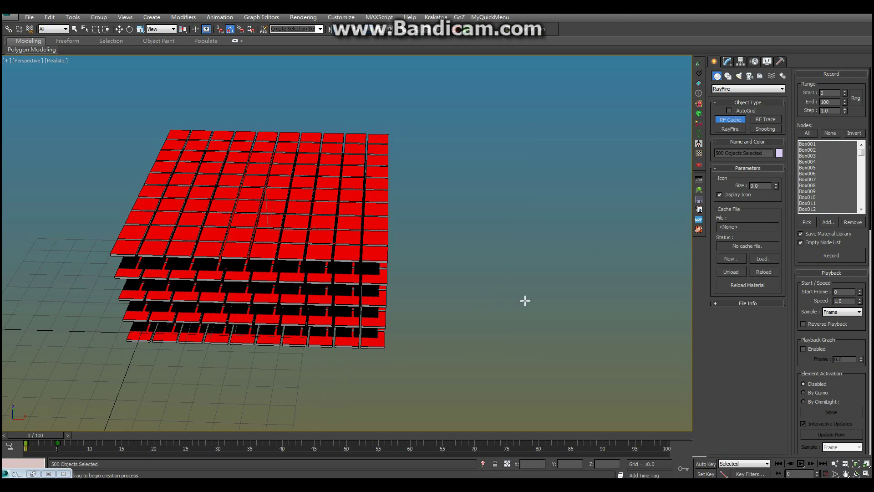
Record the cache to RFCachexx_.rfc, replacing the existing file, and place its icon.
left_click(825, 254)
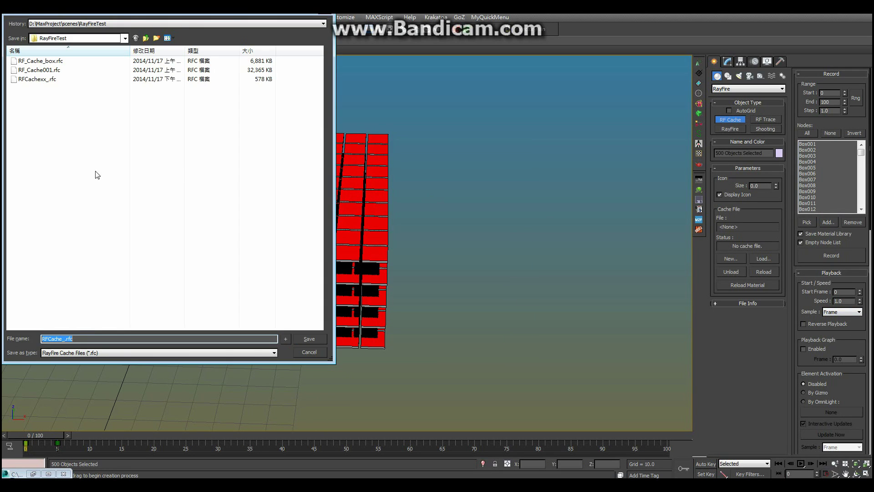
left_click(37, 79)
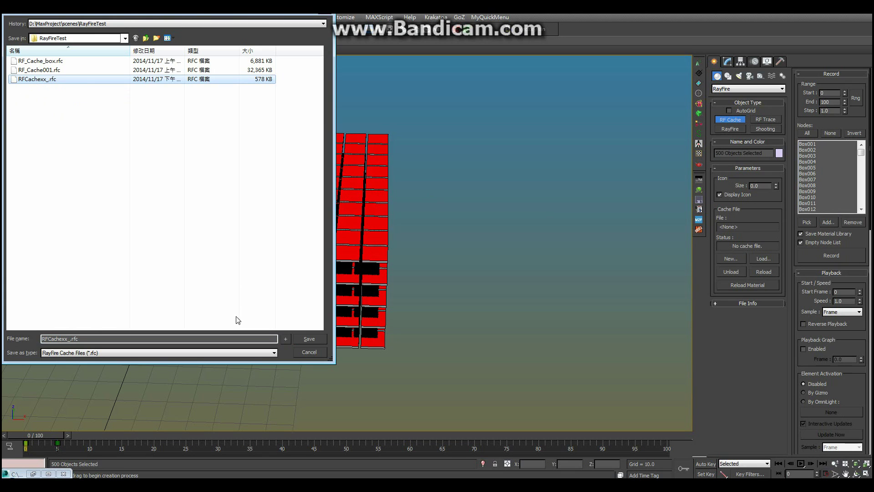
left_click(313, 339)
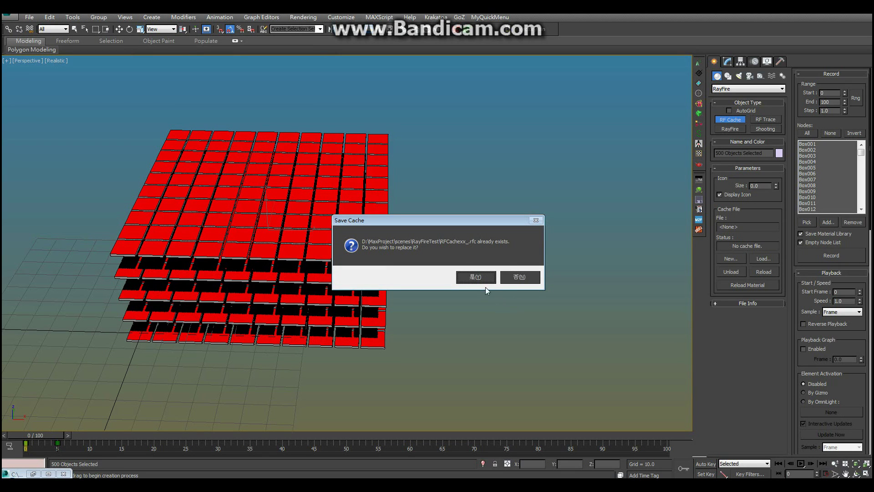
left_click(476, 277)
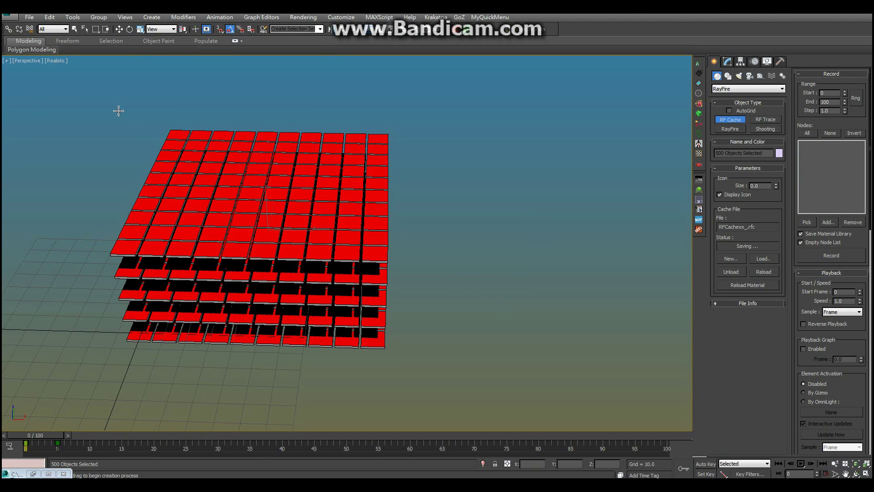
left_click_drag(528, 264, 537, 294)
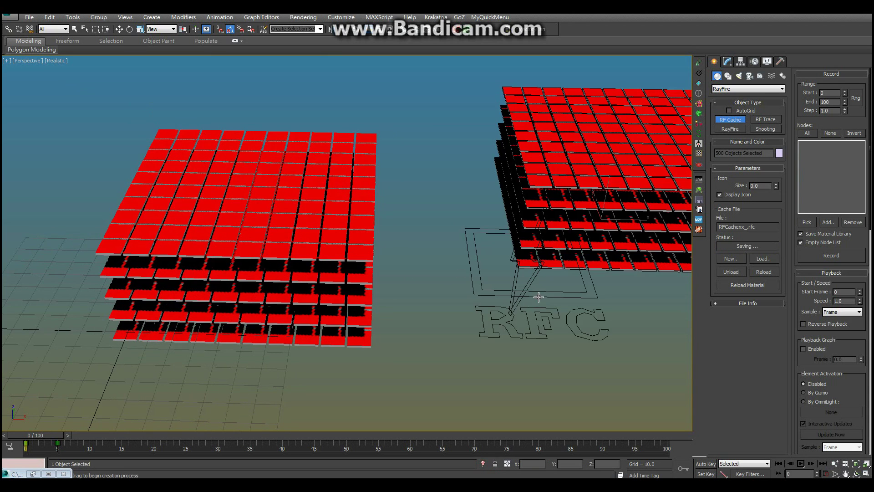
Hide the layer holding the original boxes and centre the view on the cached tiles.
scroll(487, 314, "up", 3)
middle_click_drag(487, 314, 463, 317)
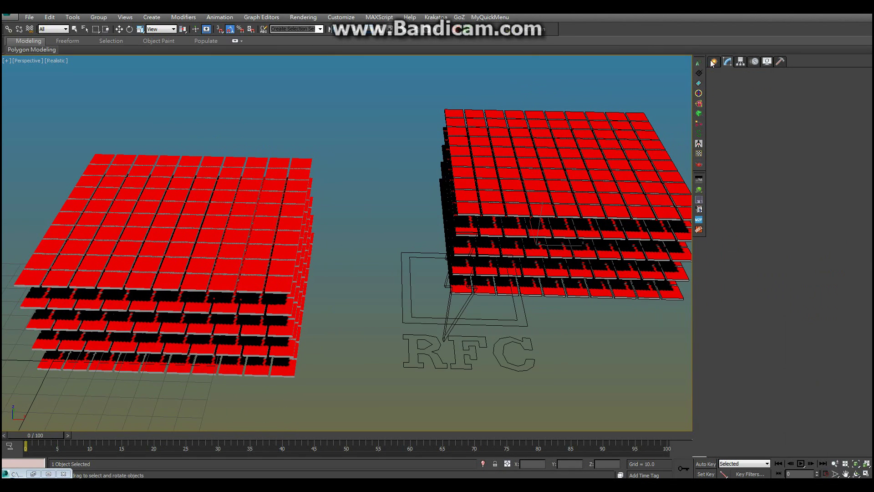
key("e")
left_click(364, 29)
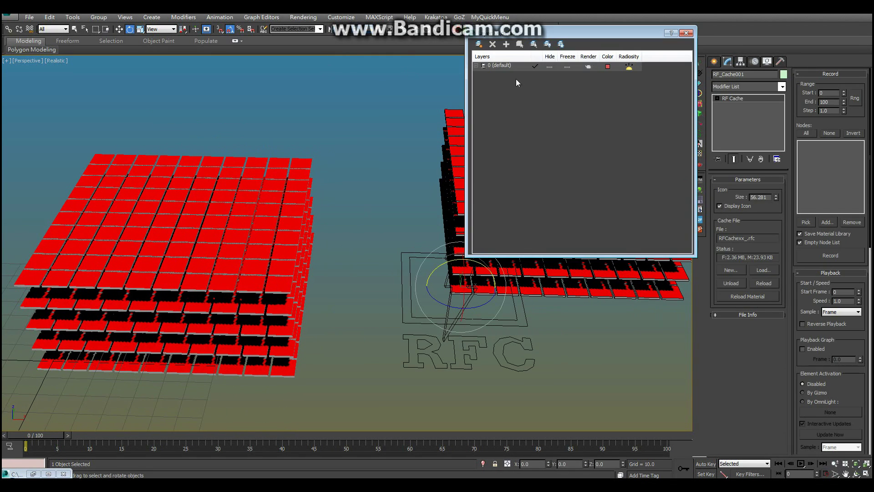
left_click(480, 45)
left_click(549, 67)
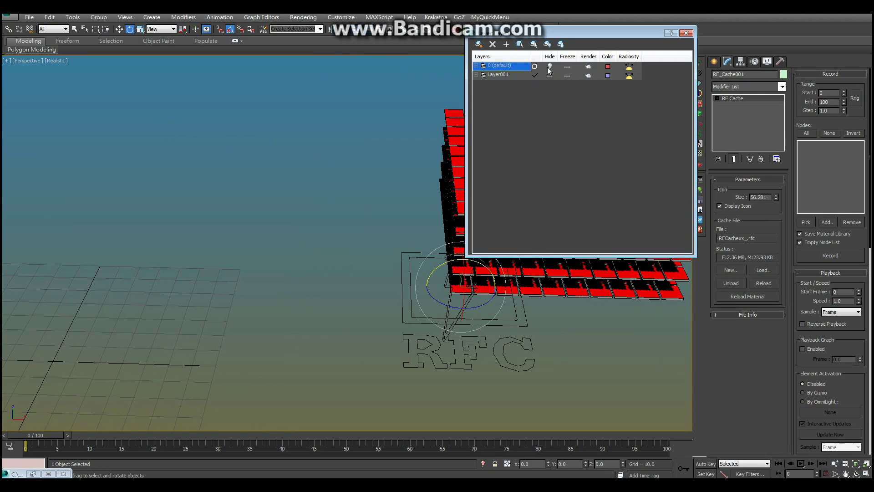
left_click(686, 33)
mouse_move(402, 272)
middle_mouse_down()
mouse_move(435, 265)
mouse_move(236, 434)
middle_mouse_up()
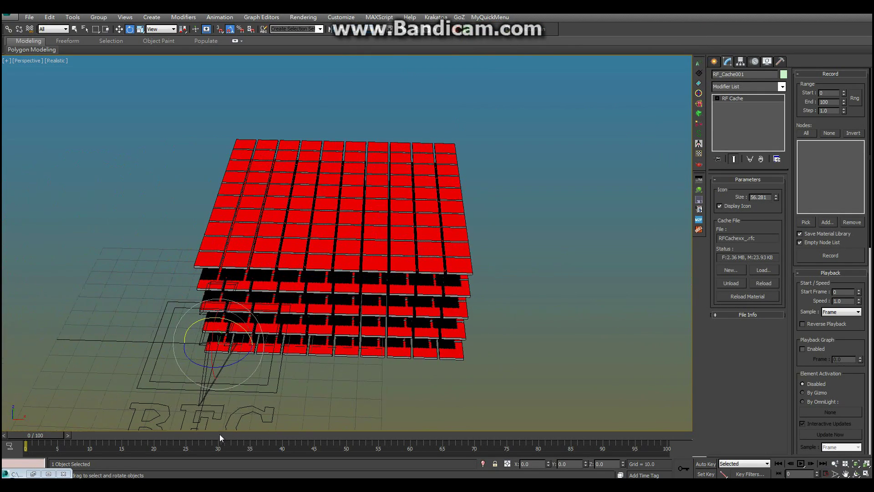
Set the tile cache to By Gizmo activation and select its Gizmo sub-object.
mouse_move(50, 438)
left_mouse_down()
mouse_move(100, 436)
mouse_move(4, 442)
left_mouse_up()
left_click_drag(862, 370, 862, 168)
left_click(815, 189)
mouse_move(510, 242)
middle_mouse_down("alt")
mouse_move(455, 232)
mouse_move(277, 302)
middle_mouse_up("alt")
left_click(717, 98)
left_click(732, 113)
key("w")
Turn on Auto Key, move the gizmo onto the grid left of the stack, and scale it to 60%.
middle_click_drag(341, 308, 160, 309, "alt")
left_click_drag(53, 440, 36, 440)
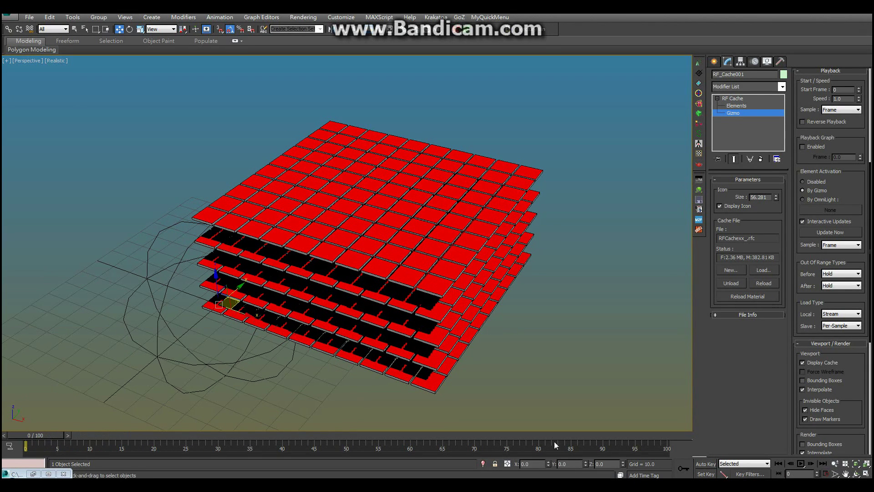
left_click(697, 462)
middle_click_drag(246, 255, 242, 318, "alt")
mouse_move(236, 302)
left_mouse_down()
mouse_move(126, 312)
mouse_move(116, 383)
left_mouse_up()
key("e")
key("r")
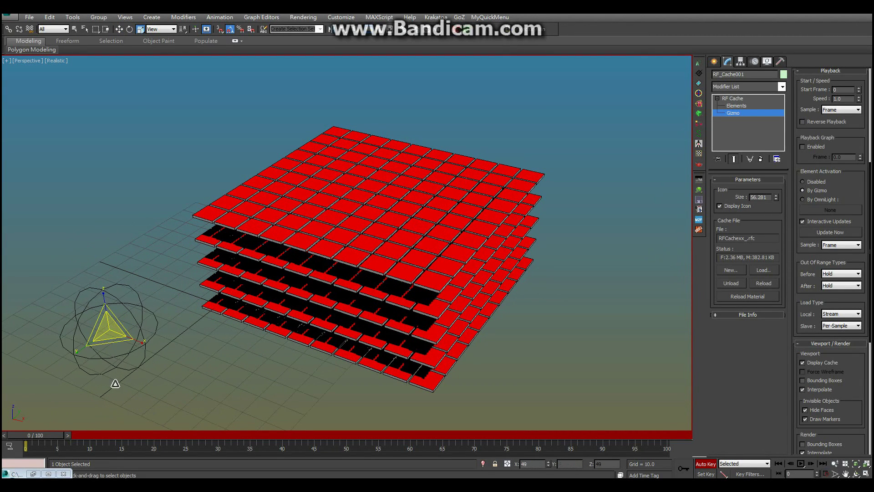
At frame 20, move the gizmo right of the tile stack and raise it to about 47 units.
left_click_drag(41, 439, 165, 439)
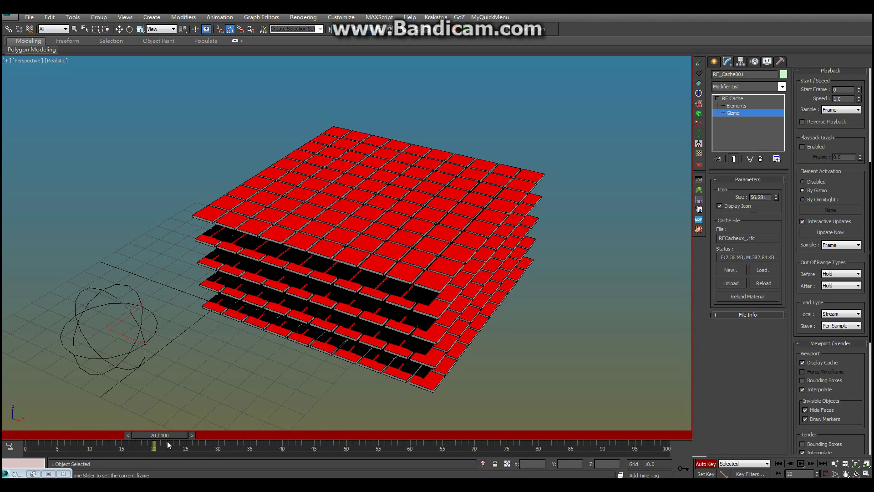
key("w")
left_click_drag(128, 326, 534, 229)
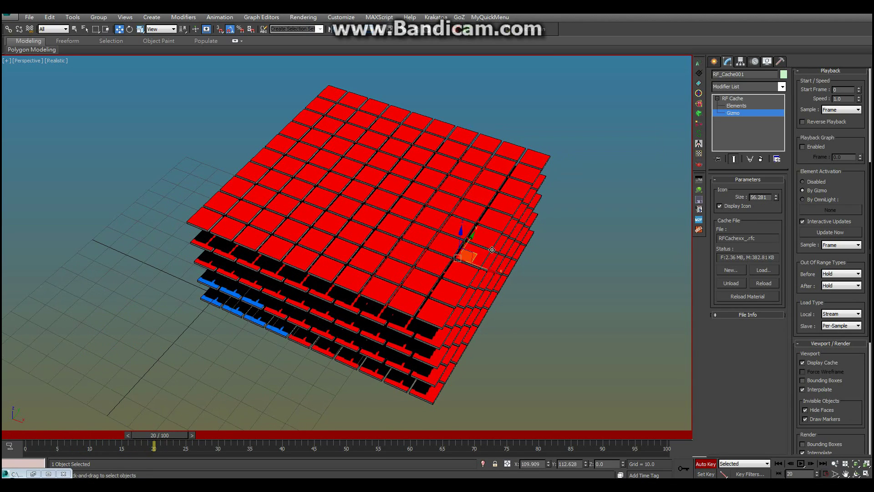
middle_click_drag(537, 232, 550, 261, "alt")
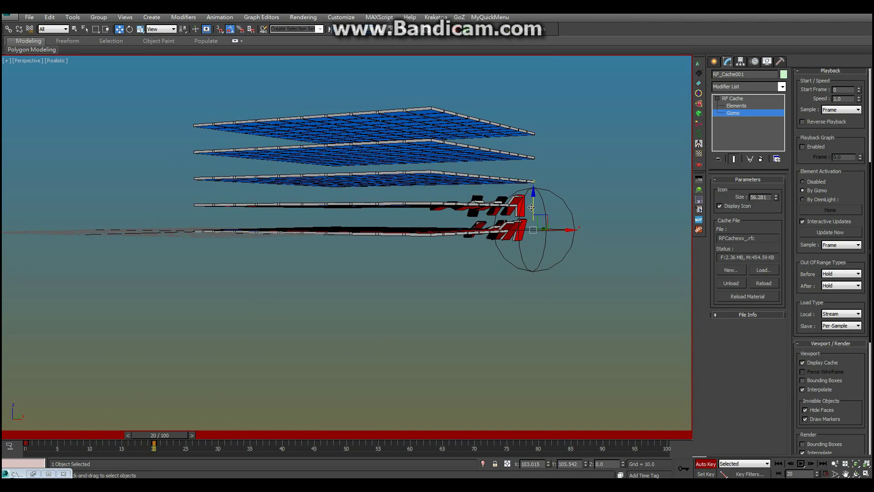
left_click_drag(531, 207, 533, 101)
middle_click_drag(533, 101, 523, 198, "alt")
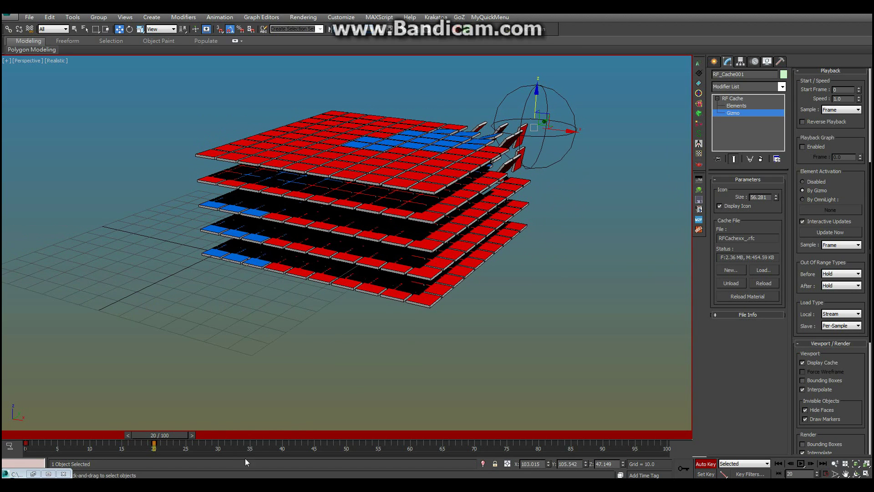
mouse_move(183, 435)
left_mouse_down()
mouse_move(51, 440)
mouse_move(280, 436)
left_mouse_up()
At frame 35, sweep the gizmo across the tiles and scrub to preview them turning blue.
key("w")
middle_click_drag(287, 422, 439, 297, "alt")
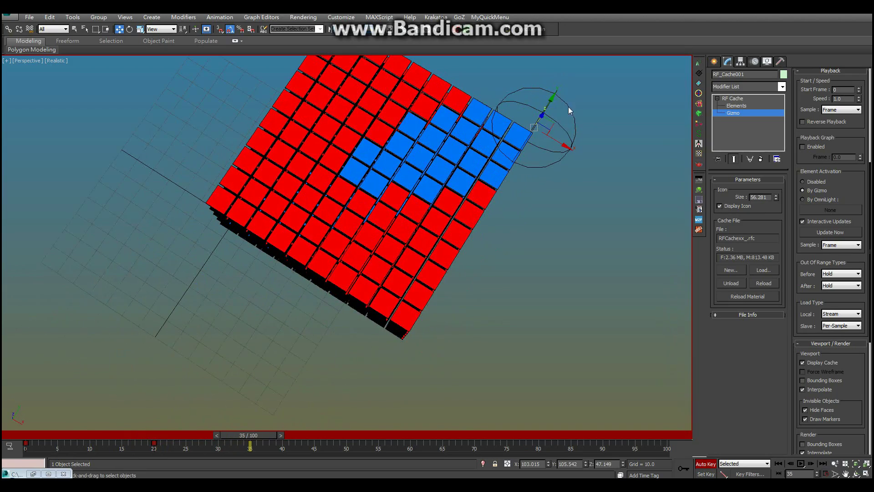
left_click_drag(572, 104, 452, 370)
mouse_move(451, 365)
middle_mouse_down("alt")
mouse_move(494, 258)
mouse_move(471, 312)
middle_mouse_up("alt")
mouse_move(269, 436)
left_mouse_down()
mouse_move(165, 436)
mouse_move(318, 444)
left_mouse_up()
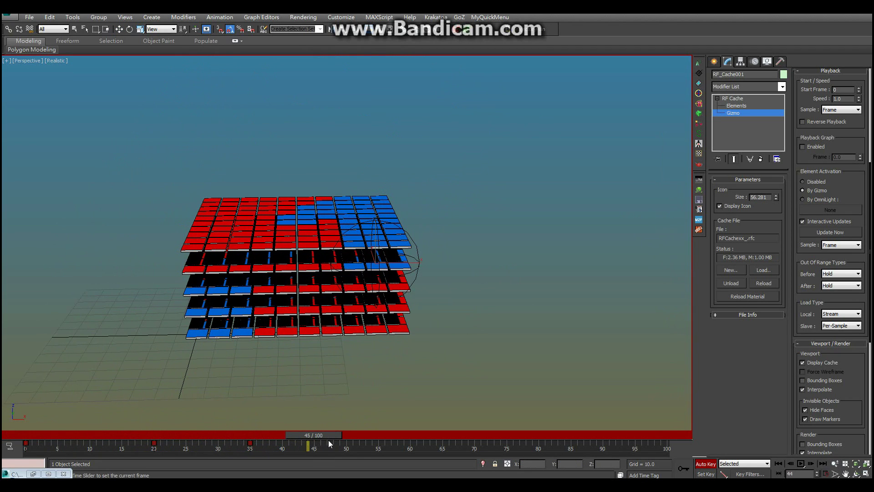
mouse_move(316, 438)
left_mouse_down()
mouse_move(263, 440)
mouse_move(314, 438)
left_mouse_up()
scroll(347, 353, "up", 3)
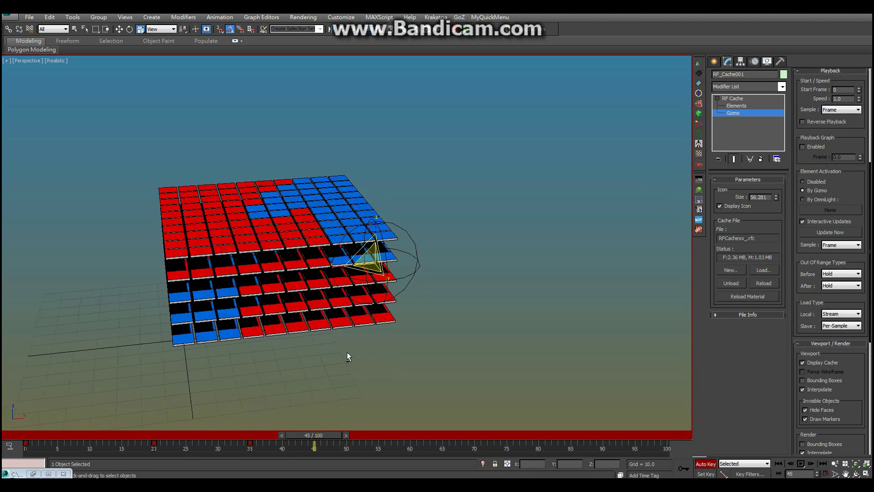
Key the gizmo sphere enlarging to cover all tiles at frame 45 and shrinking at earlier frames.
scroll(347, 353, "up", 3)
left_click_drag(372, 263, 123, 243)
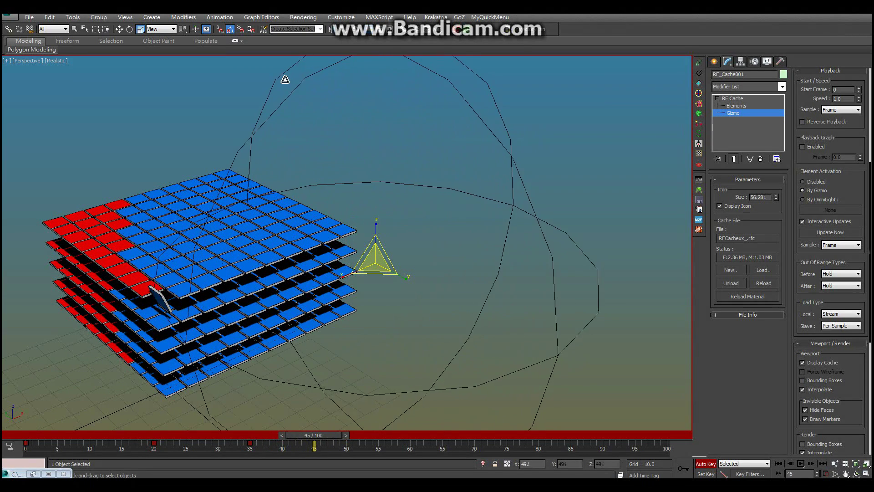
mouse_move(333, 434)
left_mouse_down()
mouse_move(50, 436)
mouse_move(171, 442)
left_mouse_up()
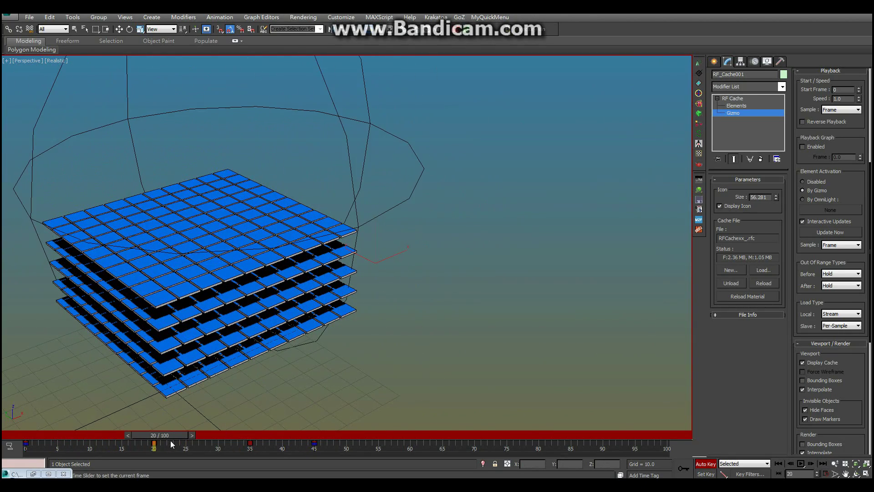
left_click_drag(225, 178, 233, 286)
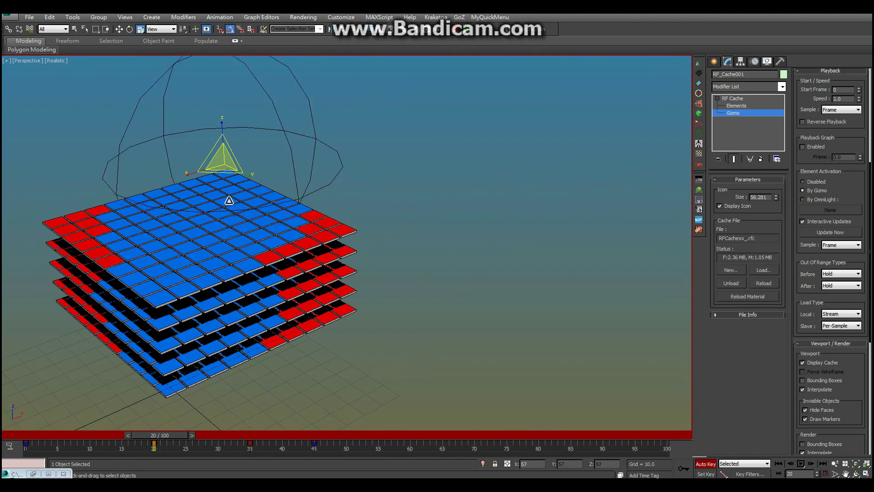
mouse_move(172, 433)
left_mouse_down()
mouse_move(51, 435)
mouse_move(314, 437)
mouse_move(259, 437)
mouse_move(267, 441)
left_mouse_up()
mouse_move(381, 260)
left_mouse_down()
mouse_move(375, 289)
mouse_move(382, 327)
left_mouse_up()
mouse_move(272, 428)
left_mouse_down()
mouse_move(120, 437)
mouse_move(339, 437)
mouse_move(41, 435)
left_mouse_up()
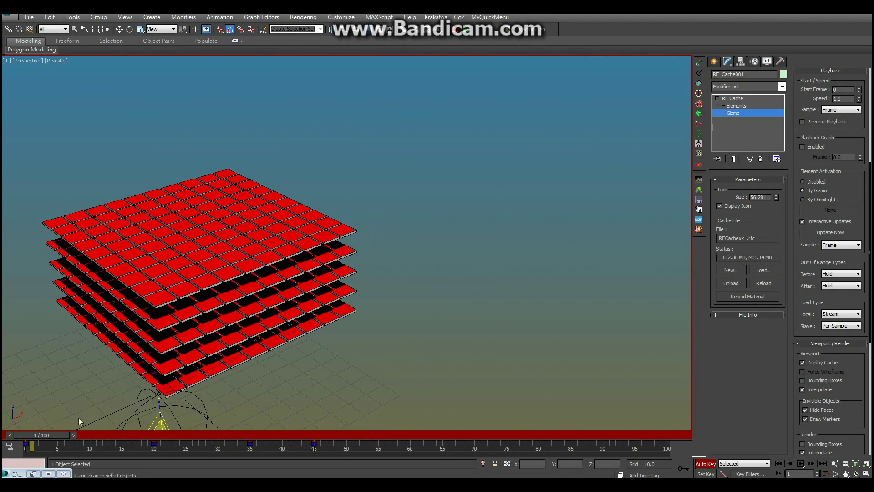
Return to frame 1, turn off Auto Key, and play the cached wave animation.
middle_click_drag(380, 304, 560, 277)
left_click(703, 465)
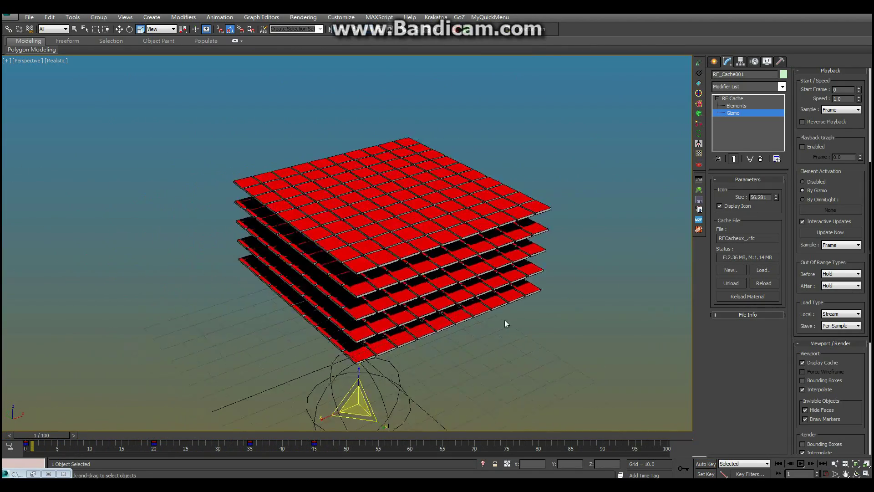
middle_click_drag(513, 322, 348, 304, "alt")
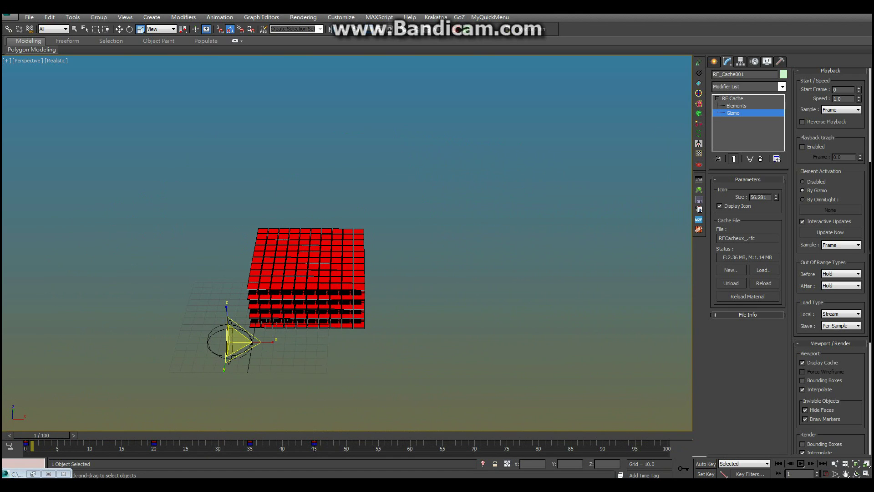
left_click(800, 463)
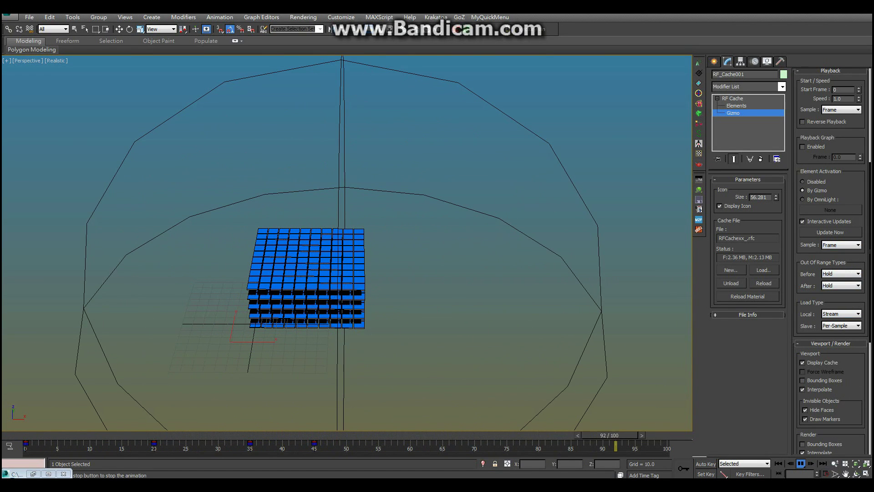
Set the cache Playback Speed to 0.85 and stop playback.
scroll(856, 136, "up", 3)
left_click(859, 205)
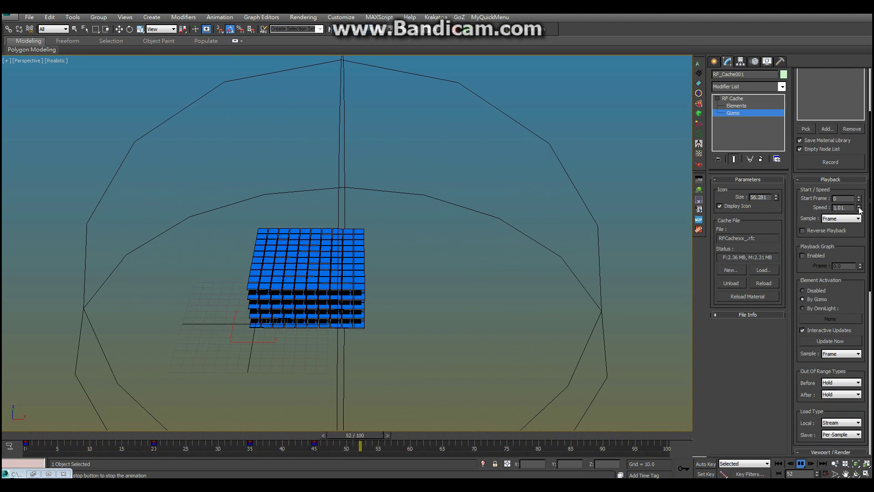
left_click(859, 209)
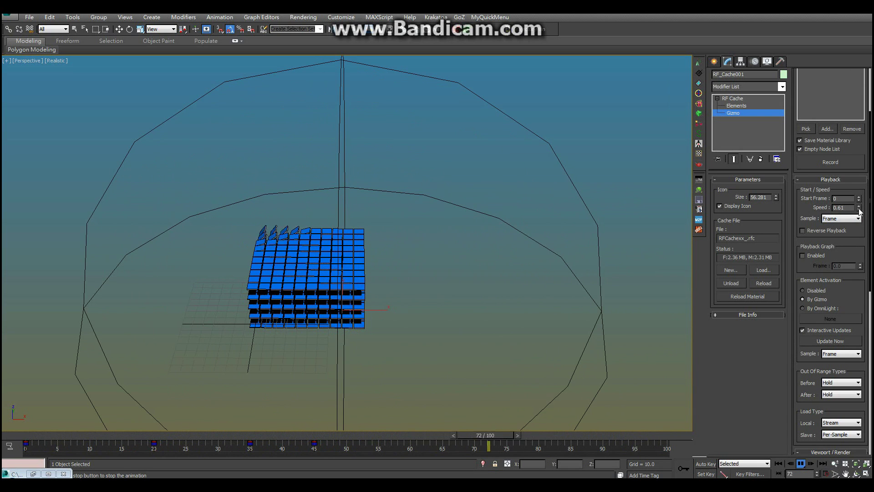
left_click_drag(858, 205, 858, 195)
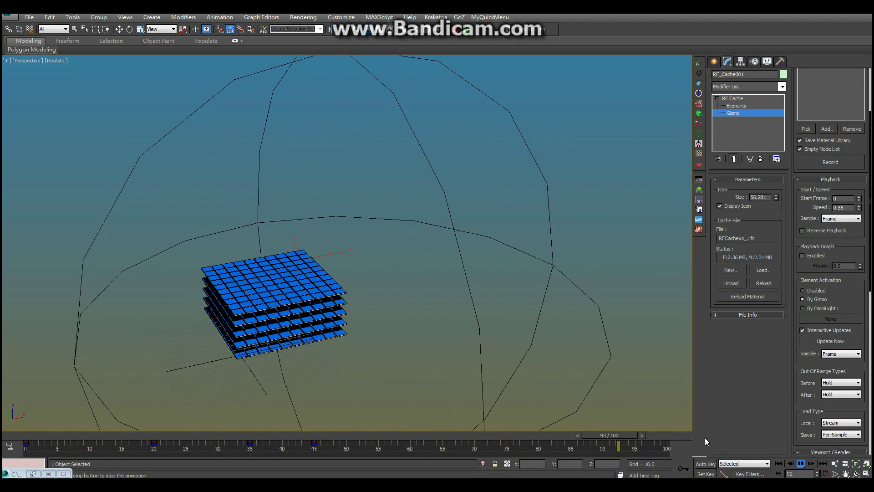
key("slash")
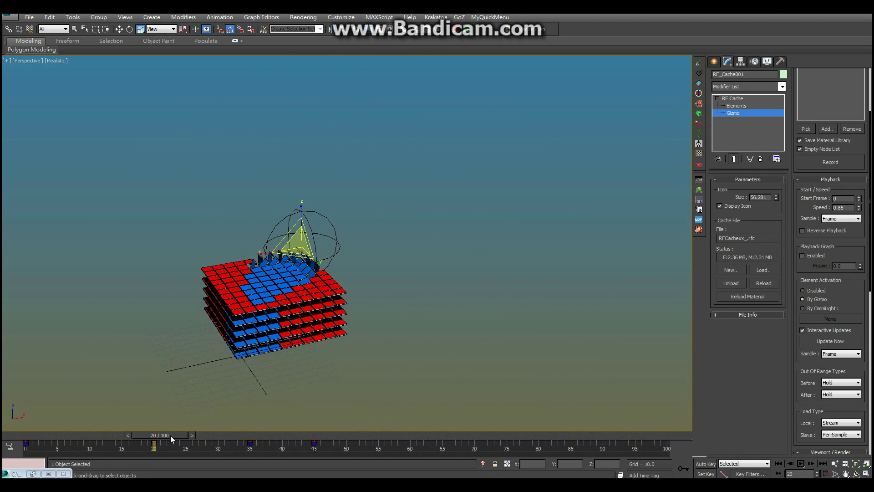
Move to frame 52, select the RF Cache modifier, and open the Modifier List.
left_click_drag(172, 438, 374, 426)
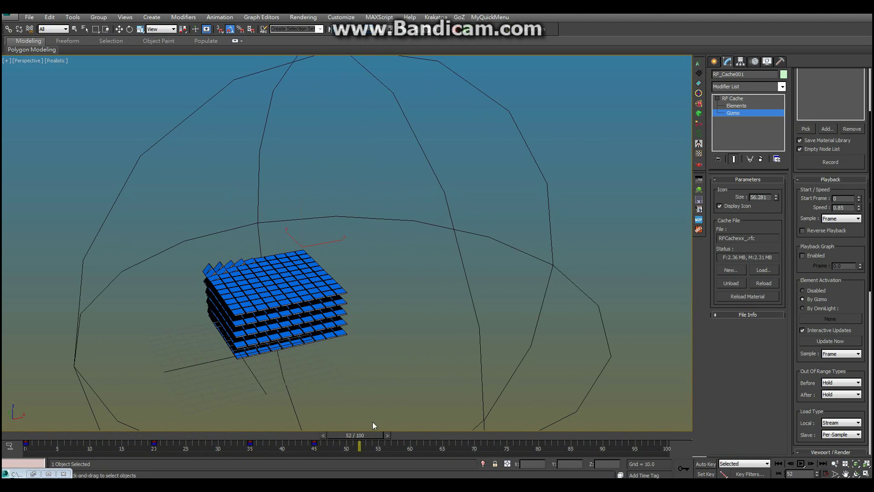
scroll(311, 240, "up", 3)
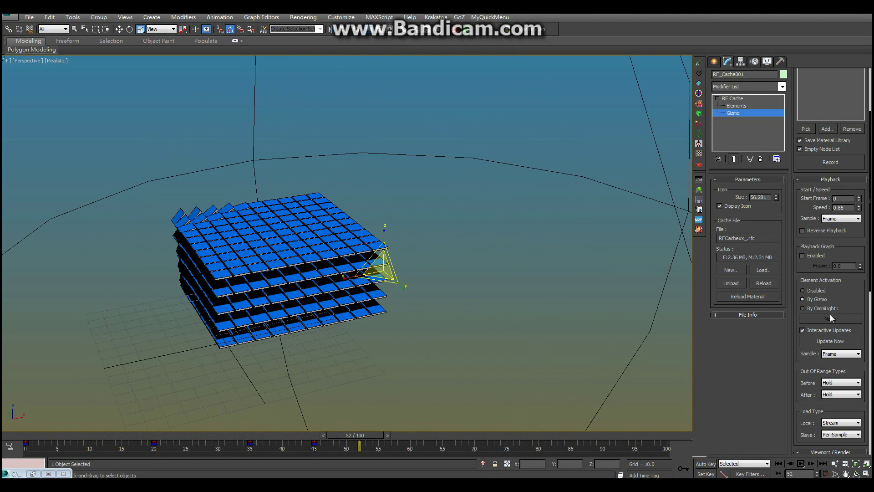
left_click(732, 99)
left_click(782, 86)
scroll(743, 246, "down", 2)
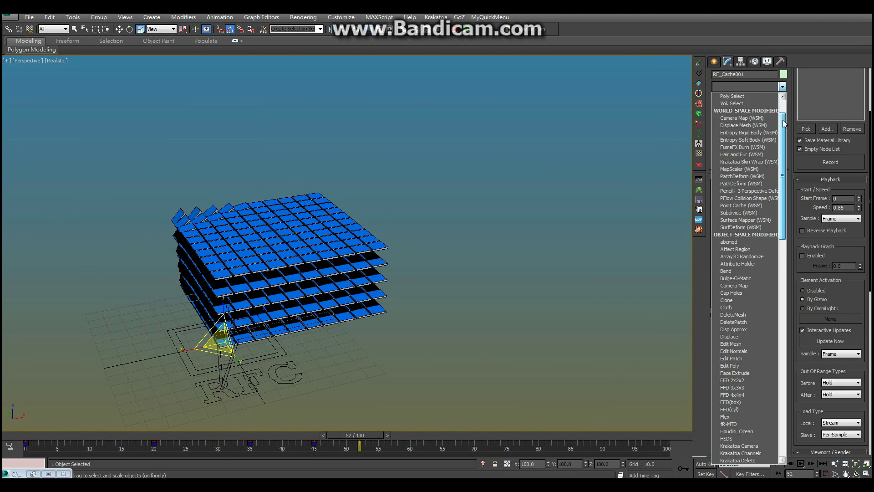
Add a Bend of about 360° on X to roll the tile stack into a ring, and scrub through it.
left_click(741, 249)
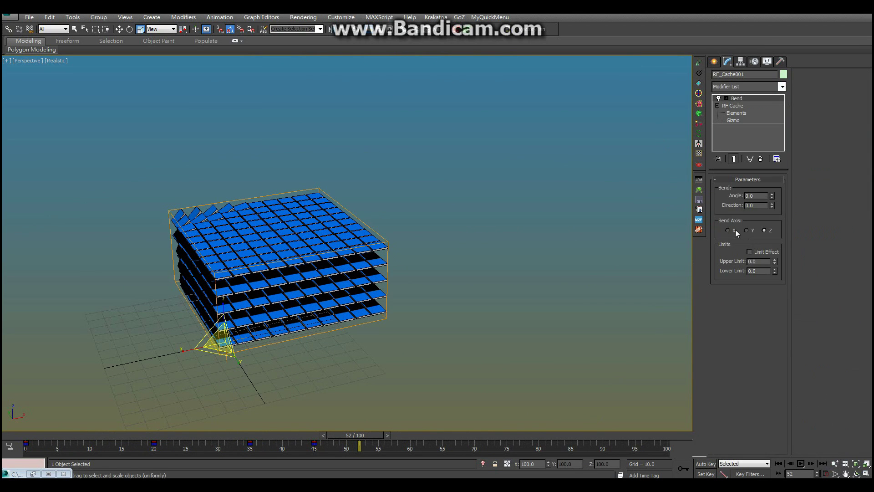
mouse_move(770, 201)
left_mouse_down()
mouse_move(718, 366)
mouse_move(724, 358)
left_mouse_up()
middle_click_drag(418, 375, 468, 307)
mouse_move(133, 439)
left_mouse_down()
mouse_move(395, 428)
mouse_move(25, 434)
left_mouse_up()
middle_click_drag(552, 241, 557, 244)
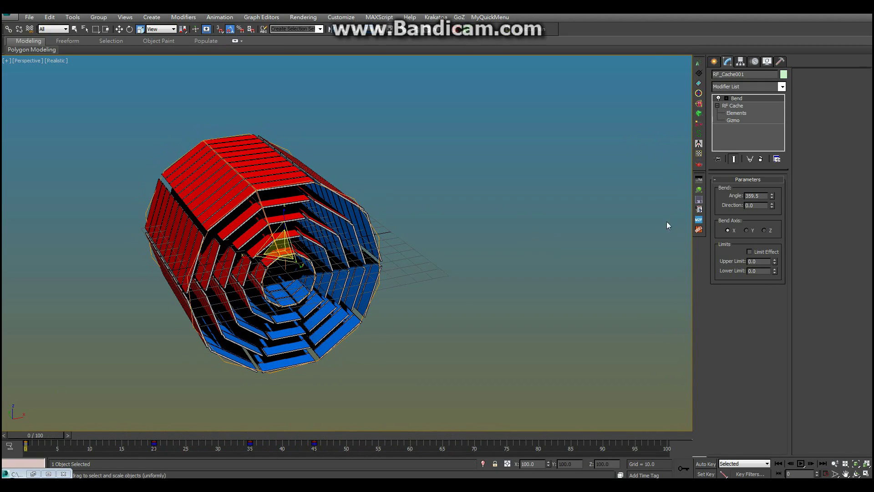
Delete the Bend modifier and scroll down to the Explode to Objects rollout.
left_click(776, 159)
mouse_move(413, 326)
middle_mouse_down("alt")
mouse_move(396, 335)
mouse_move(550, 365)
middle_mouse_up("alt")
left_click_drag(865, 386, 825, 58)
left_click_drag(866, 310, 832, 189)
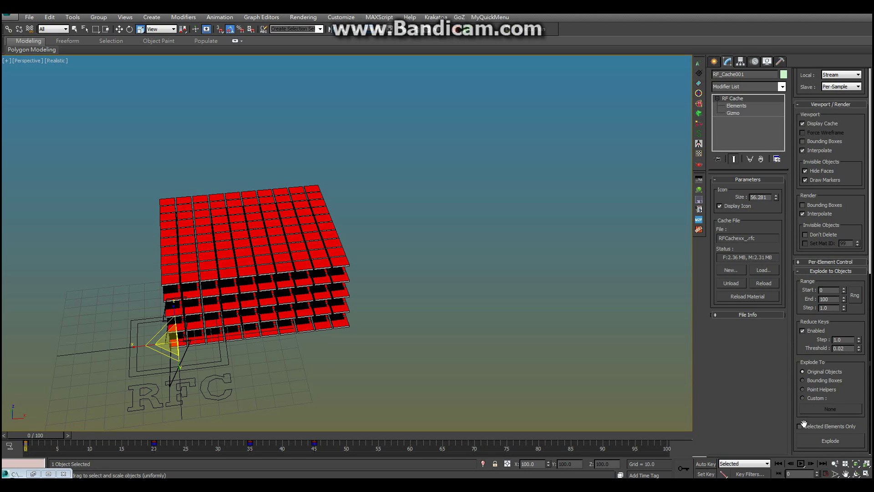
Run Explode to Objects to create 500 keyframed tile objects, then pan across them.
left_click(830, 447)
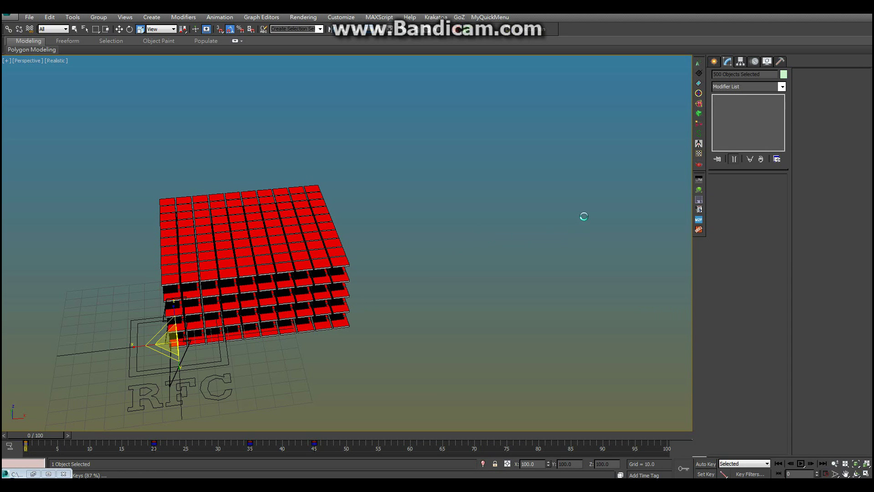
middle_click_drag(459, 265, 490, 264)
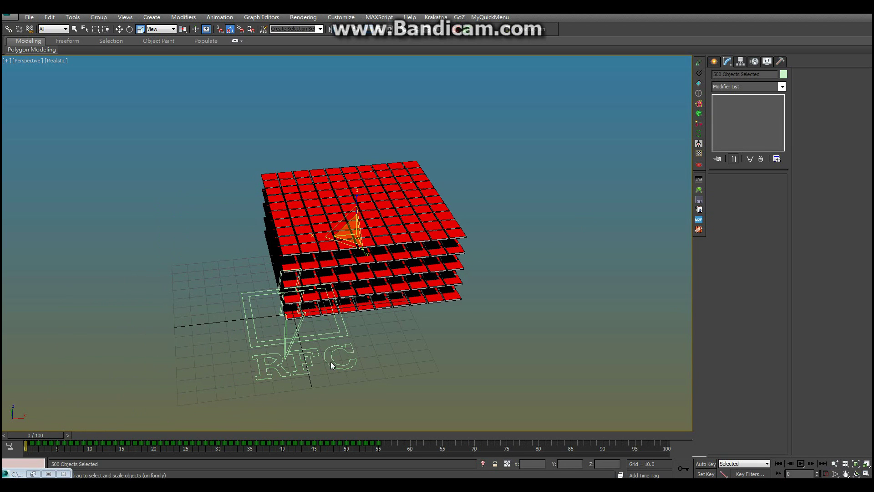